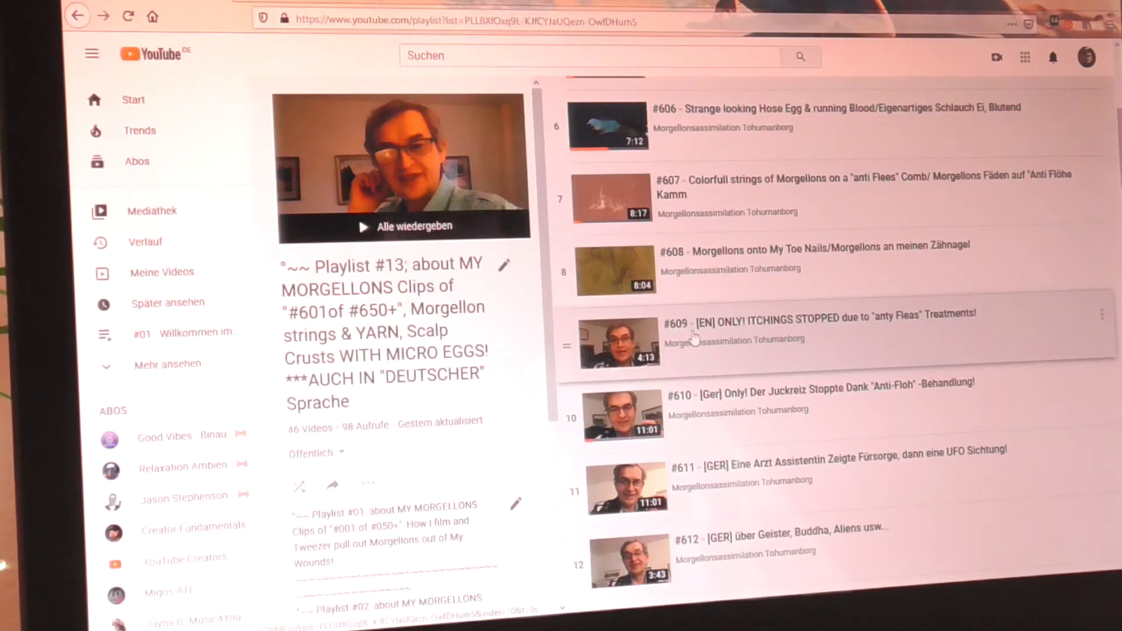
# Step: Open video #609 from the playlist and pause it right at the start
pyautogui.click(682, 323)
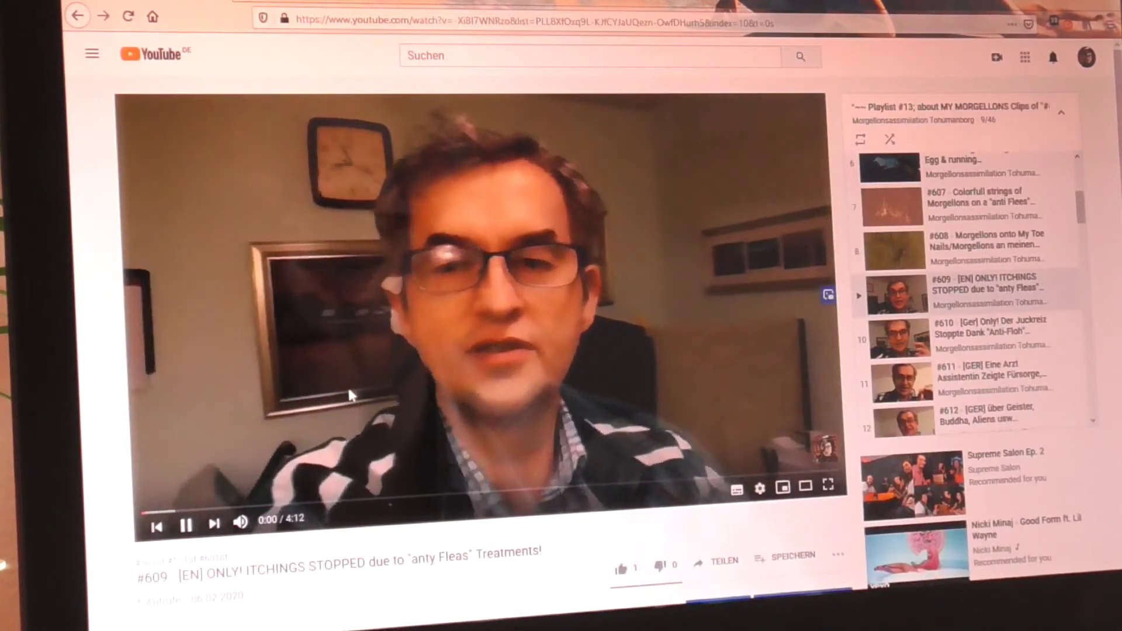
pyautogui.click(349, 384)
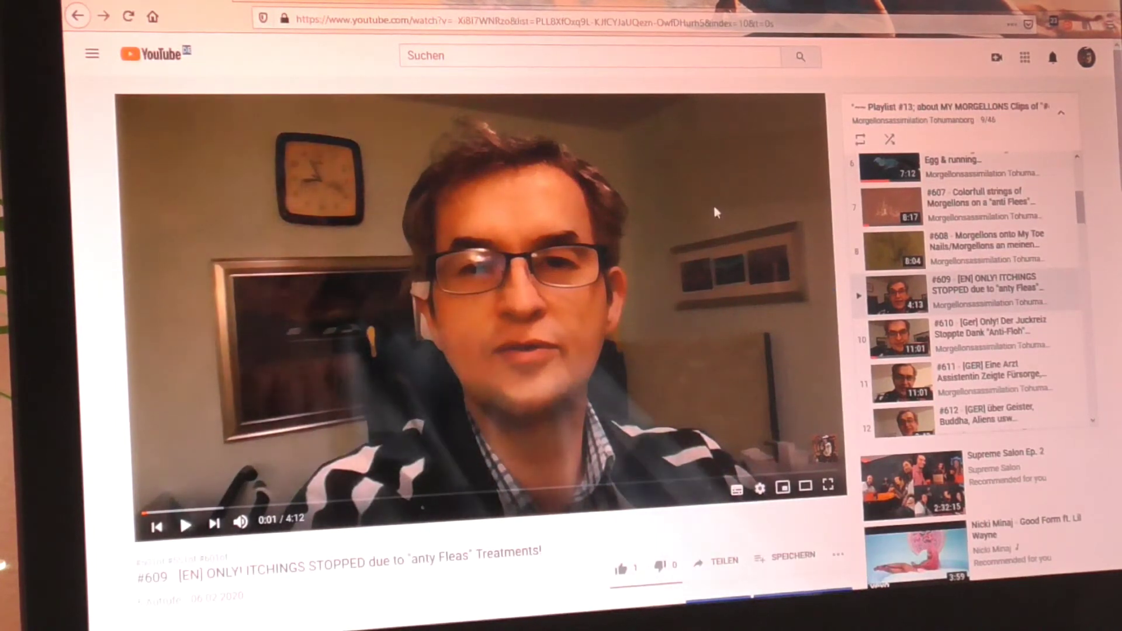
pyautogui.scroll(-4, 713, 203)
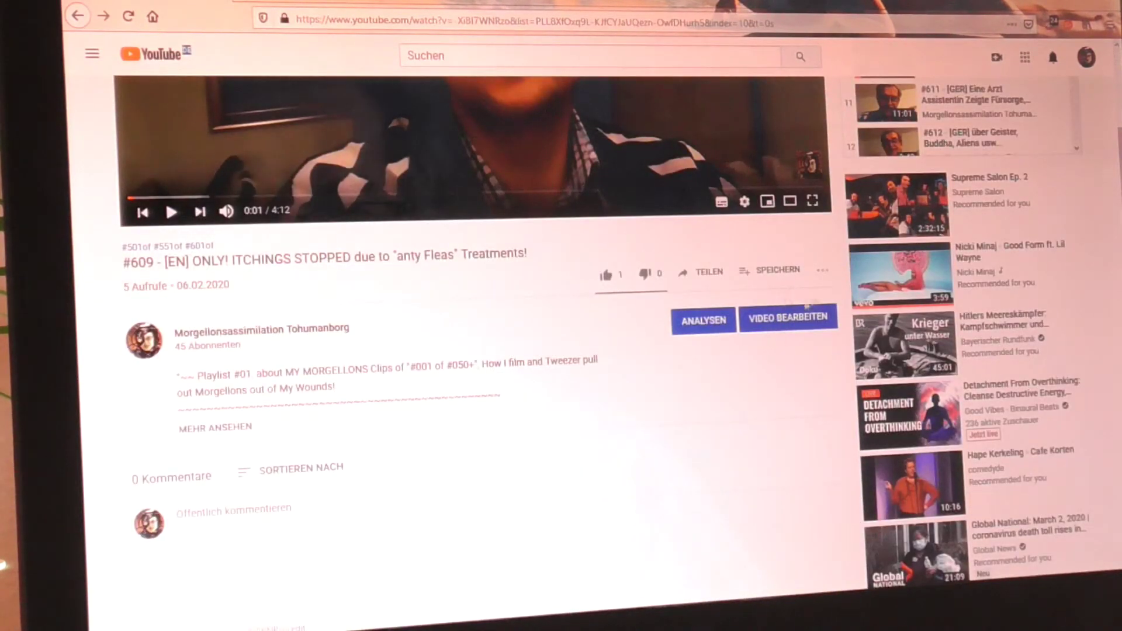
# Step: Retitle video #609 in mixed case as '[En] Only! Itching s Stopped…' and save it
pyautogui.click(785, 320)
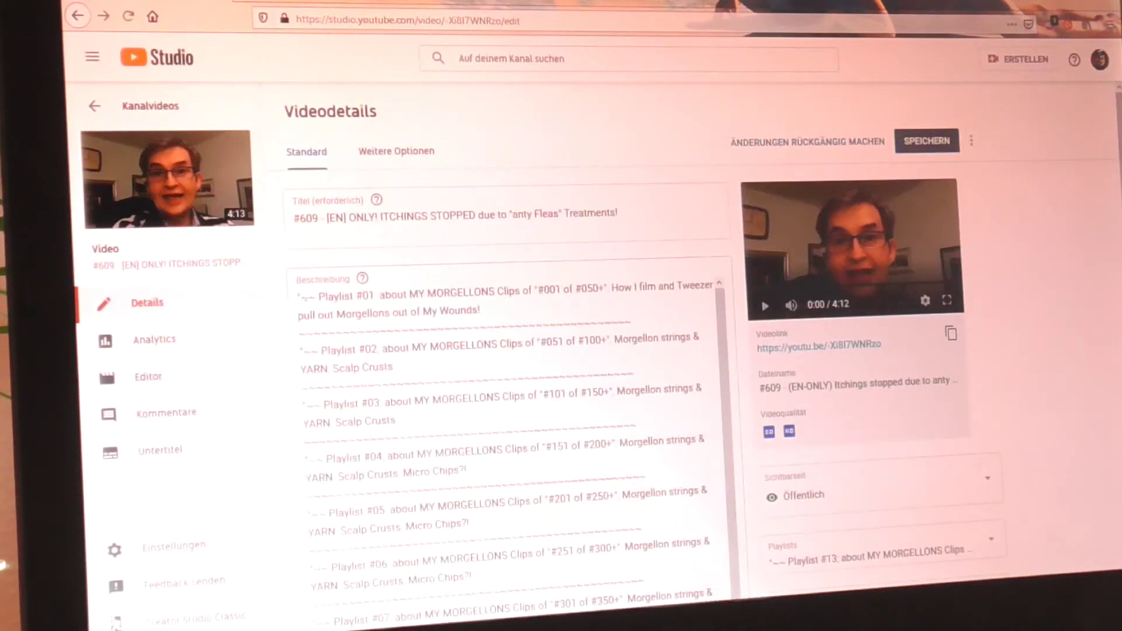
pyautogui.click(345, 218)
pyautogui.press('BackSpace')
pyautogui.write('n')
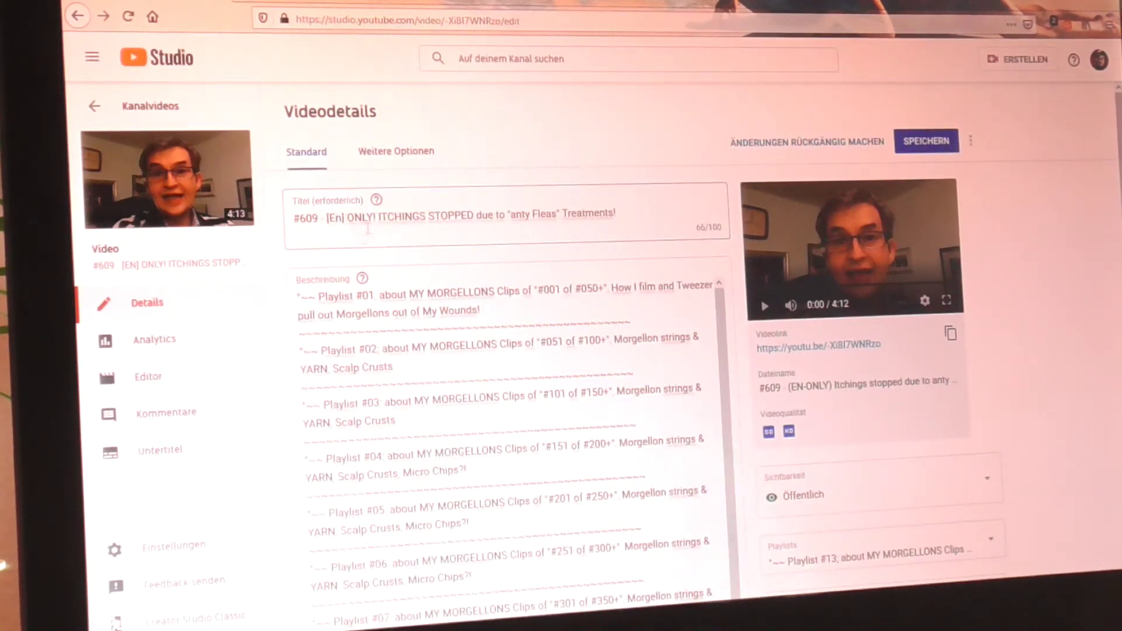
pyautogui.hotkey('shift', 'Right')
pyautogui.hotkey('shift', 'Right')
pyautogui.hotkey('shift', 'Right')
pyautogui.hotkey('shift', 'Right')
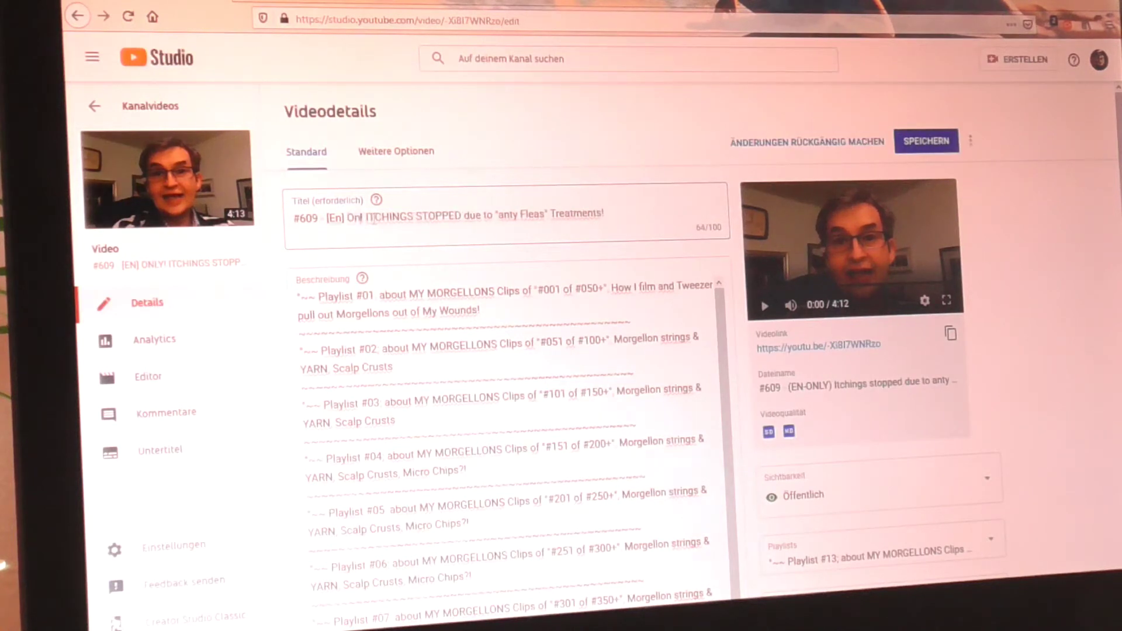
pyautogui.write('ly!')
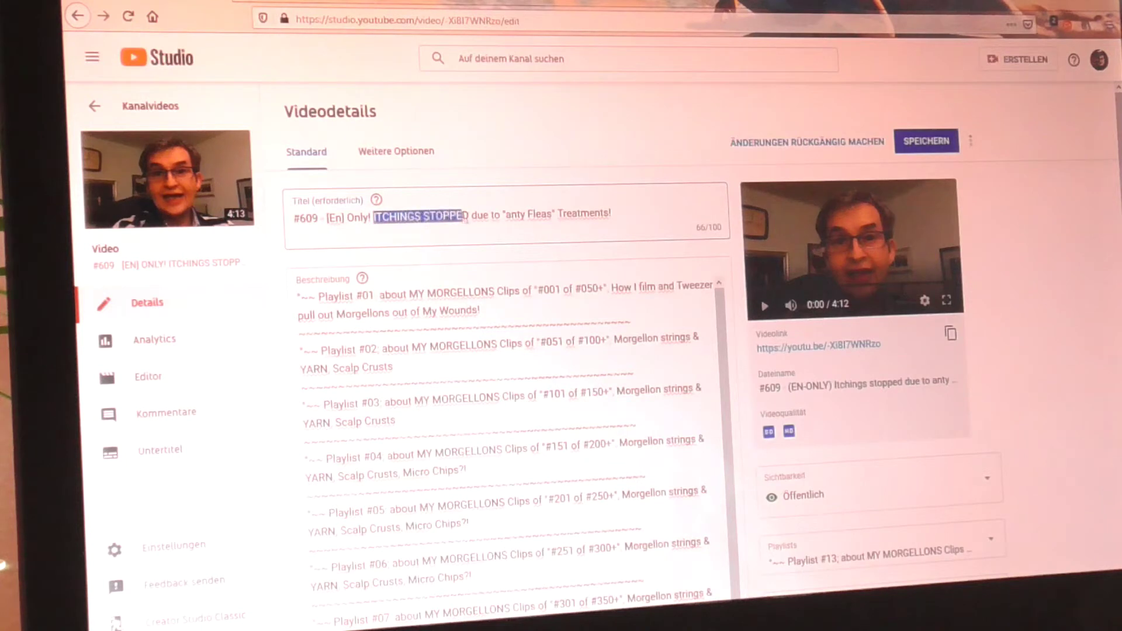
pyautogui.press('BackSpace')
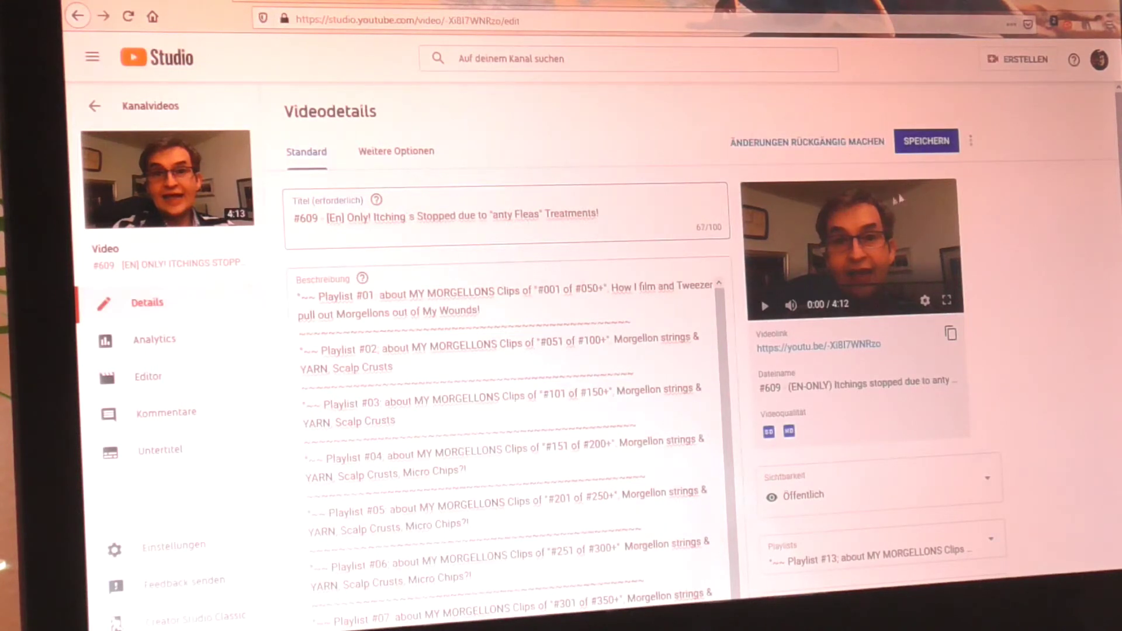
pyautogui.click(931, 146)
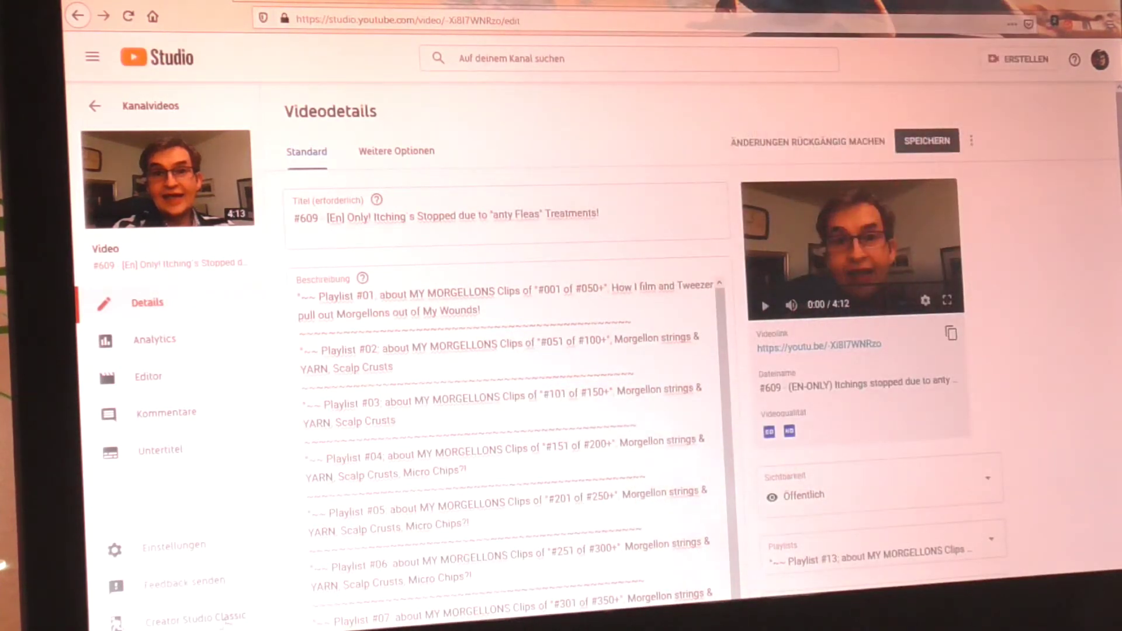
# Step: Send the switch-back feedback with 'Sonstiges' (other) as the reason
pyautogui.click(226, 620)
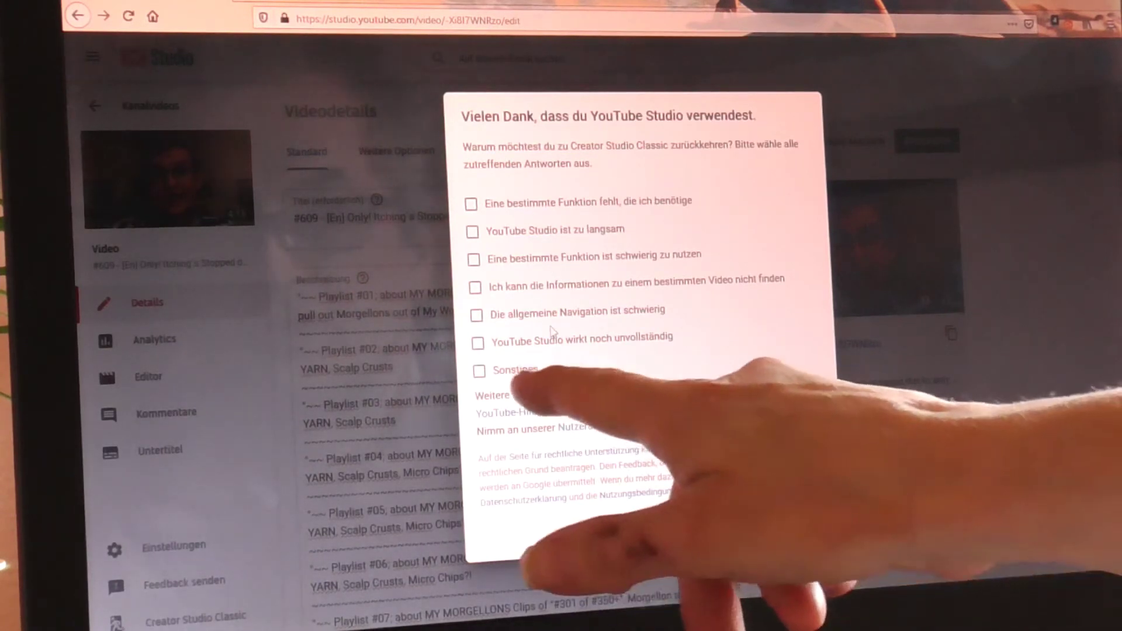
pyautogui.click(480, 370)
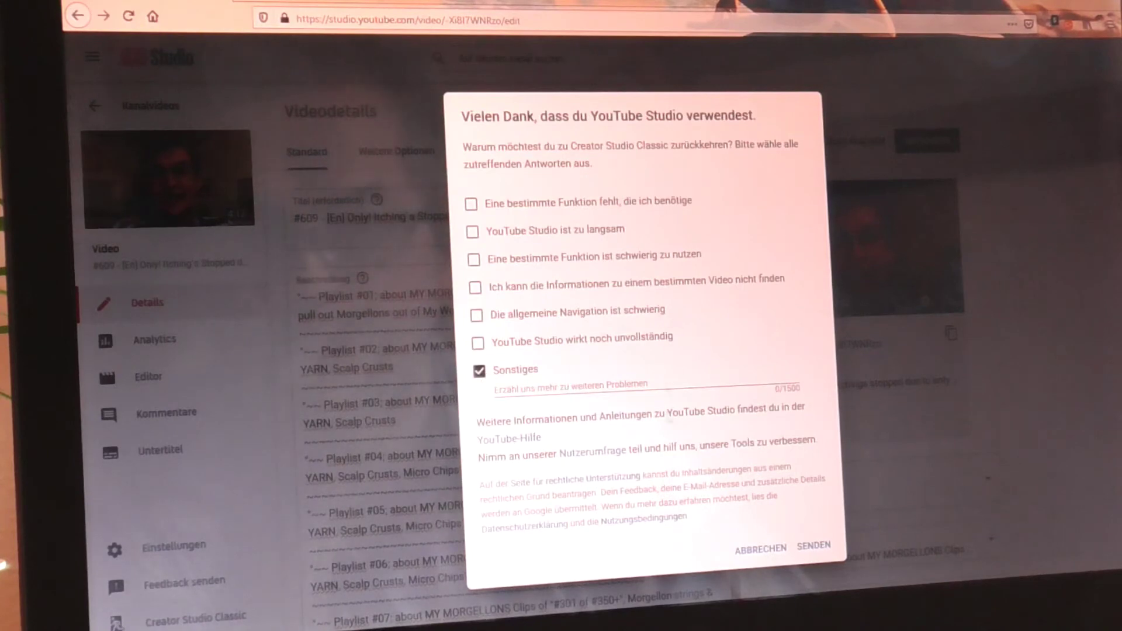
pyautogui.click(813, 546)
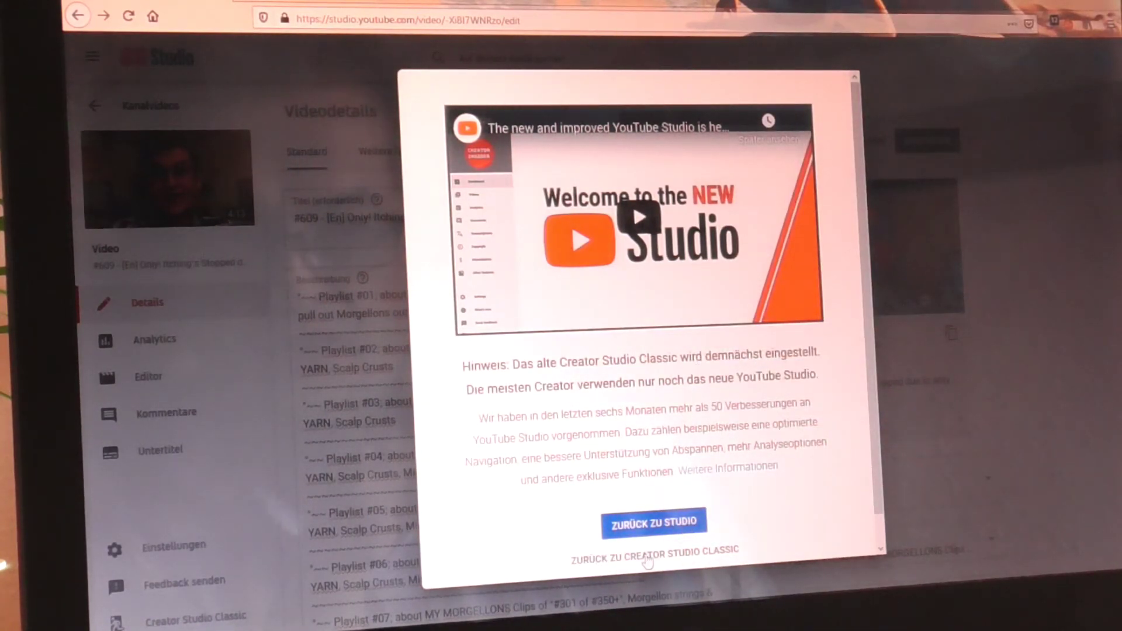
# Step: Return to Creator Studio Classic and list the end-screen element types for video #609
pyautogui.click(701, 555)
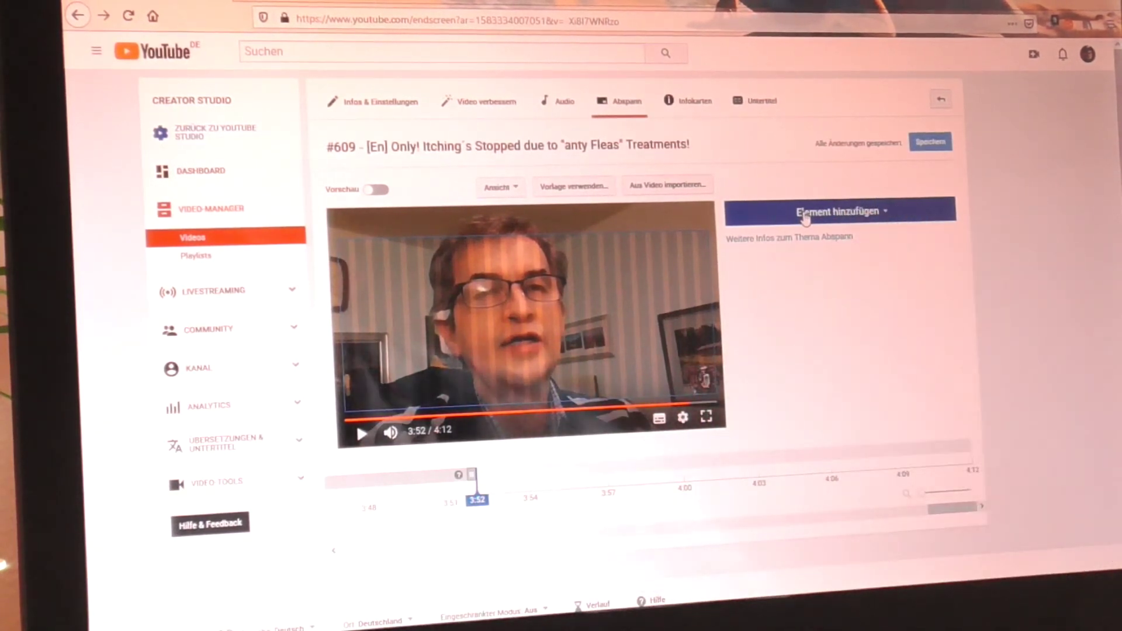
pyautogui.click(805, 217)
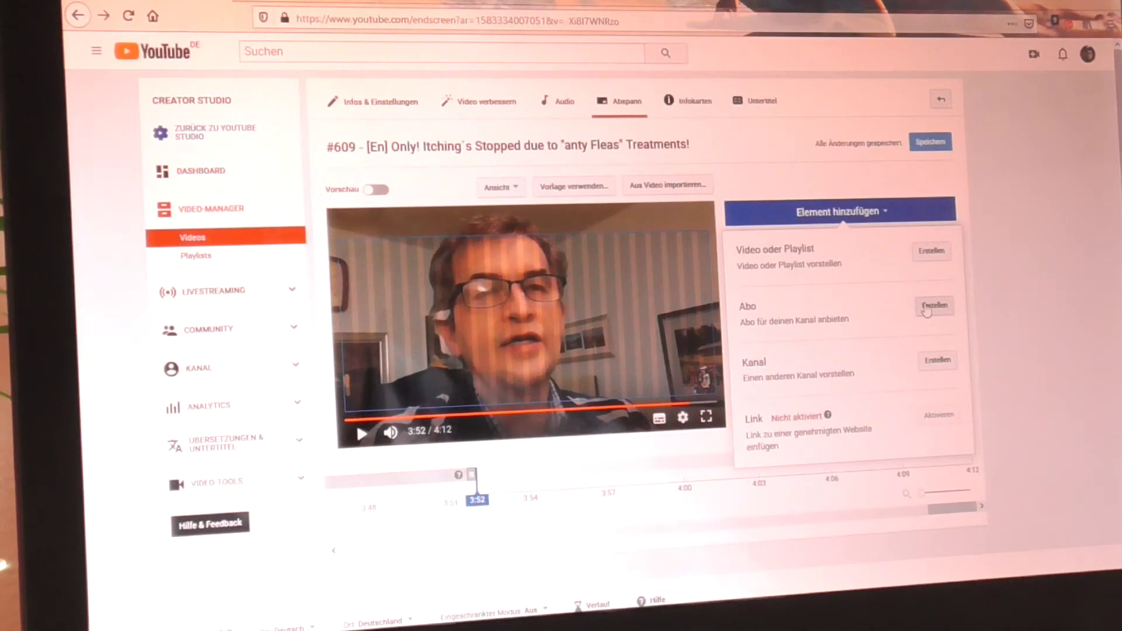
# Step: Add a subscribe badge, leave it at the top-left, and bring up the end-screen templates
pyautogui.click(933, 305)
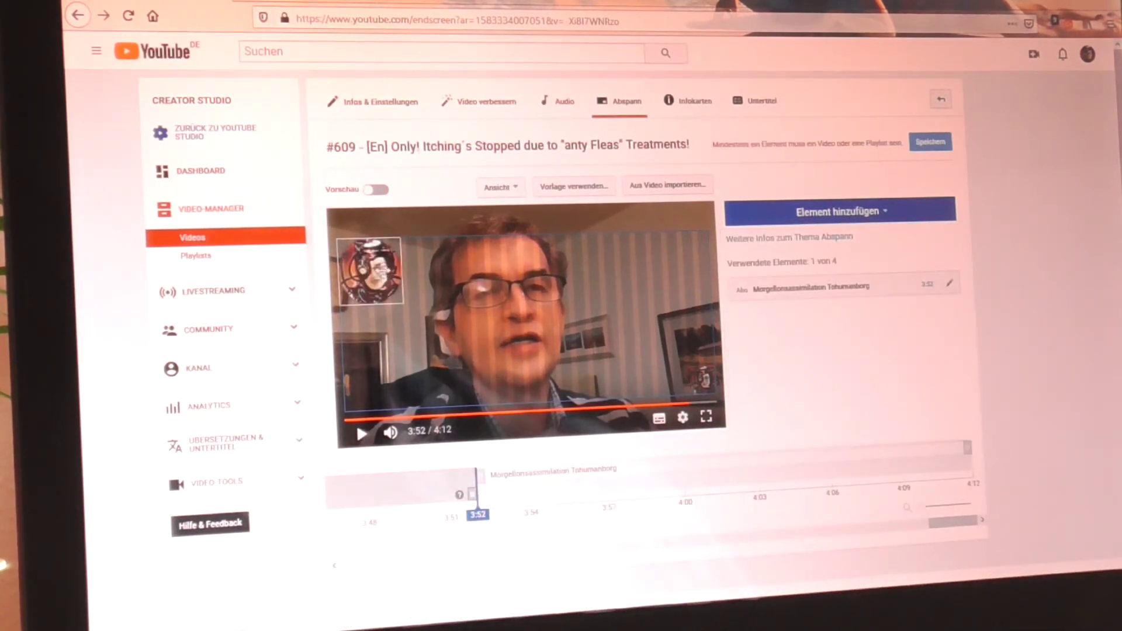
pyautogui.moveTo(370, 272); pyautogui.dragTo(607, 301)
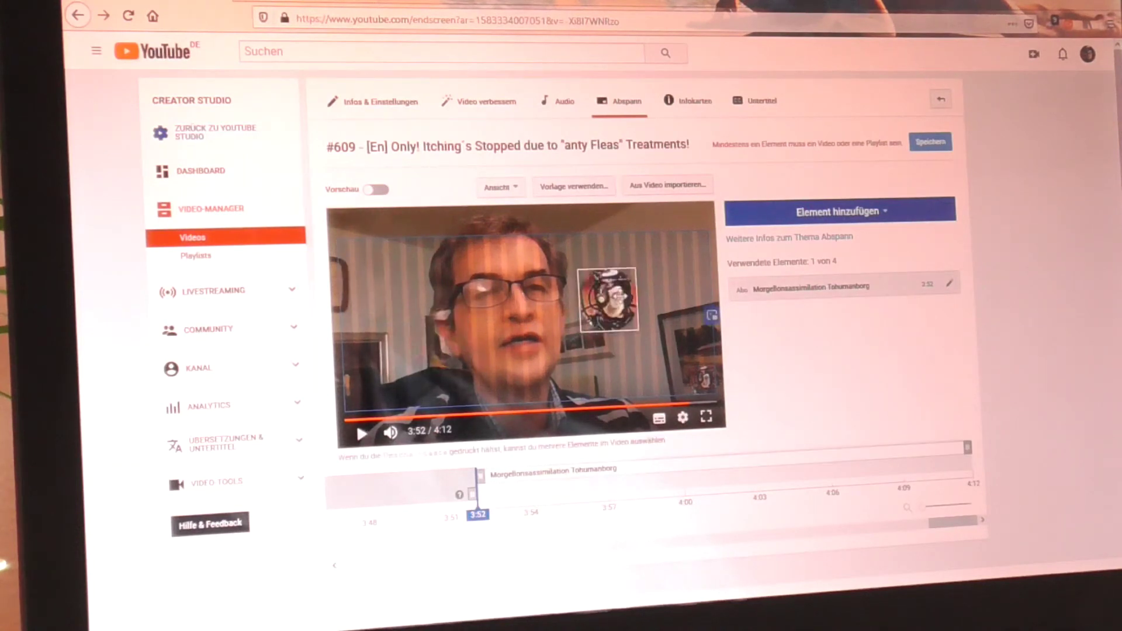
pyautogui.moveTo(608, 301); pyautogui.dragTo(383, 276)
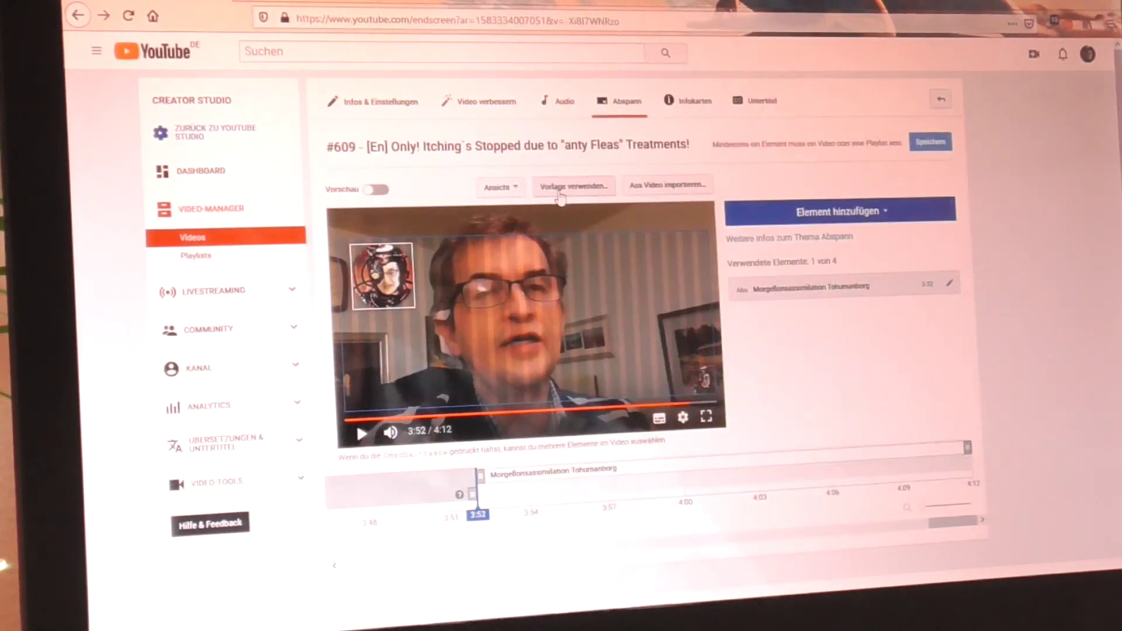
pyautogui.click(560, 188)
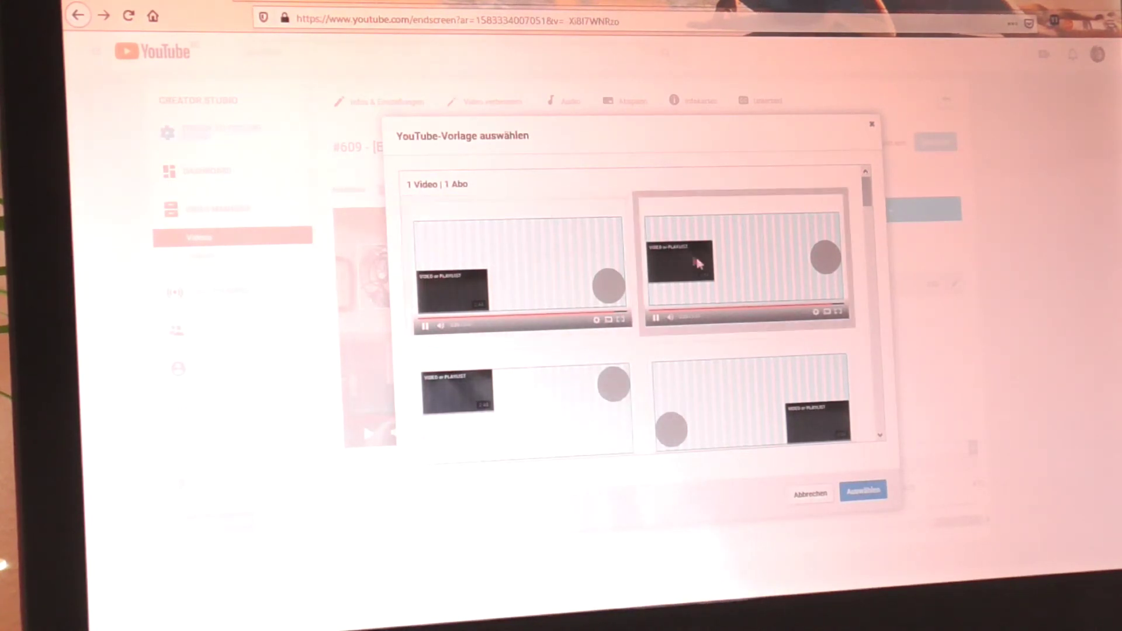
# Step: Pick the '1 Video | 1 Abo' template with the video lower-left and subscribe lower-right
pyautogui.click(588, 272)
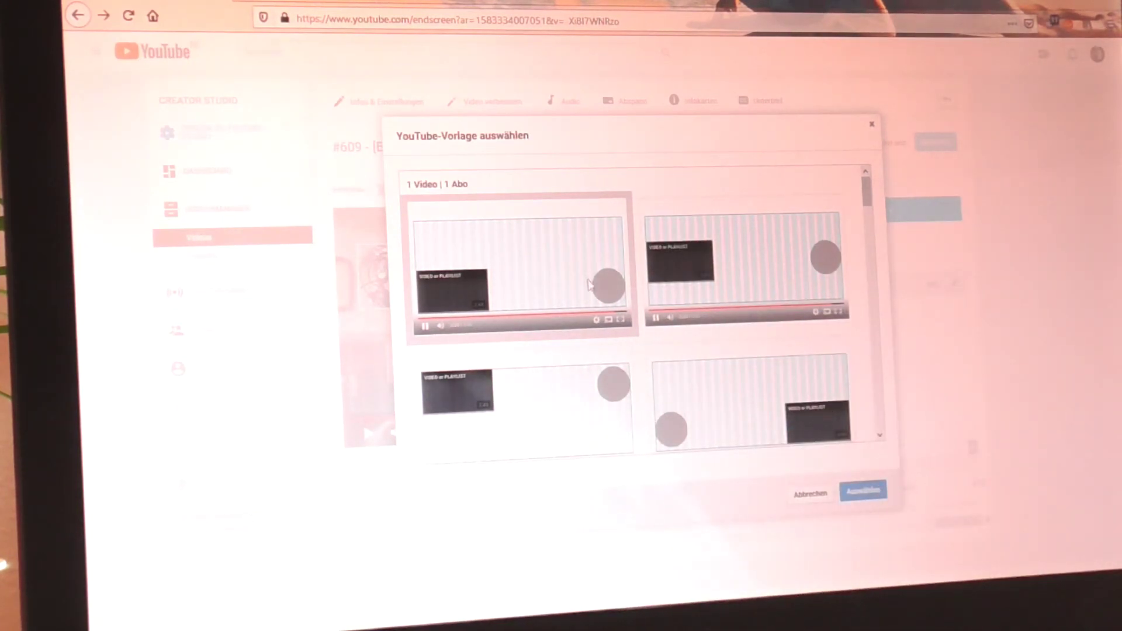
pyautogui.scroll(-5, 584, 303)
pyautogui.scroll(-5, 584, 303)
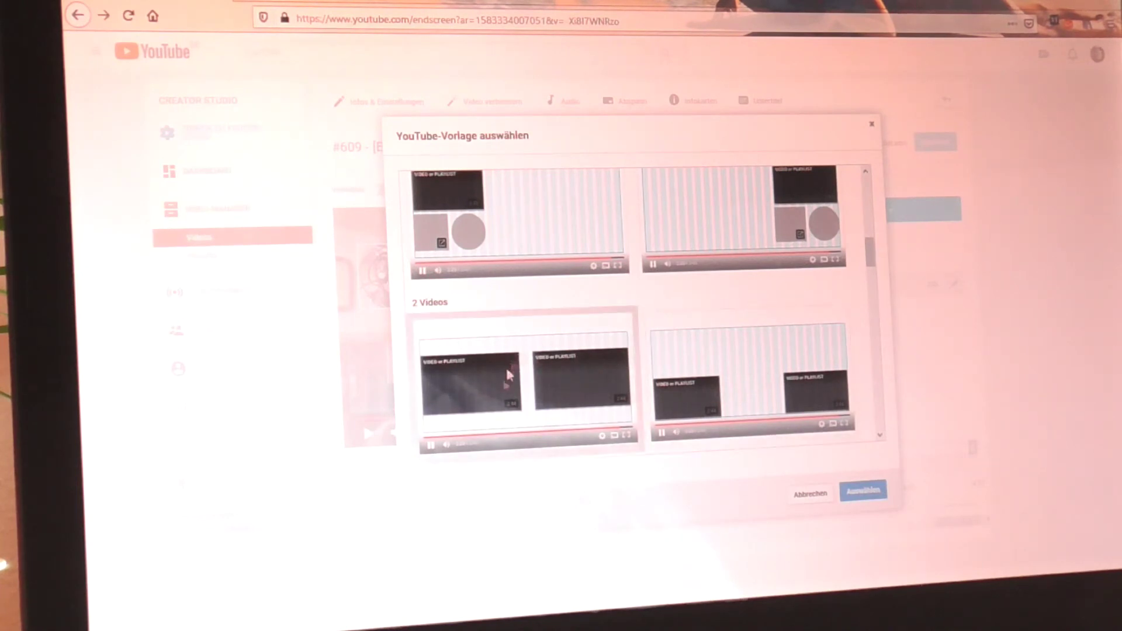
pyautogui.scroll(-5, 743, 371)
pyautogui.scroll(-5, 614, 307)
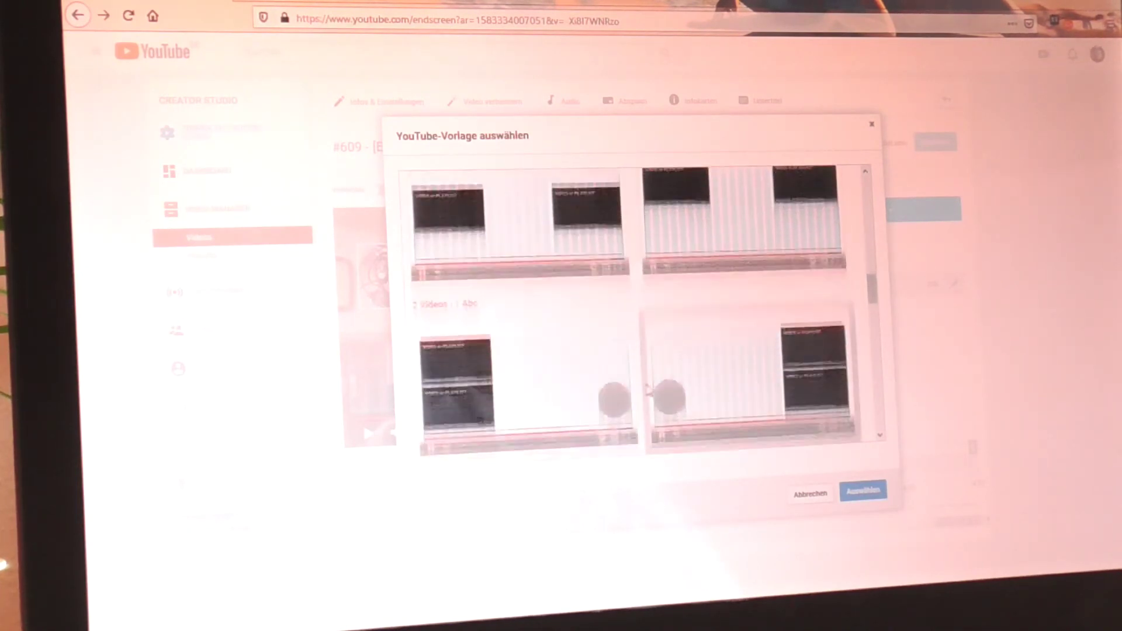
pyautogui.scroll(-3, 527, 290)
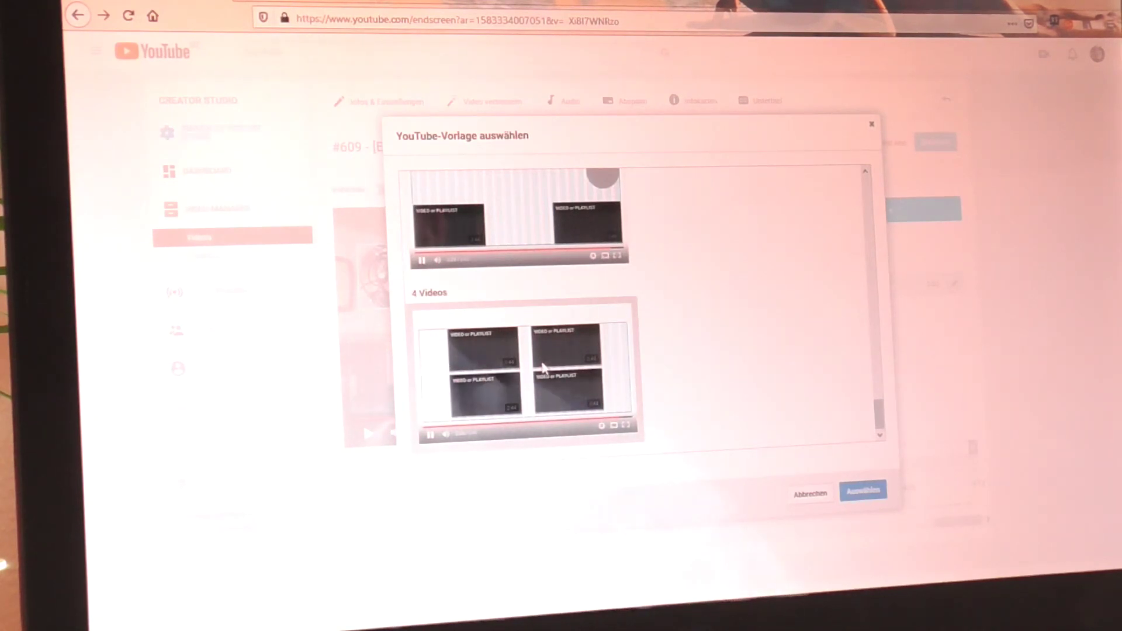
pyautogui.scroll(5, 541, 367)
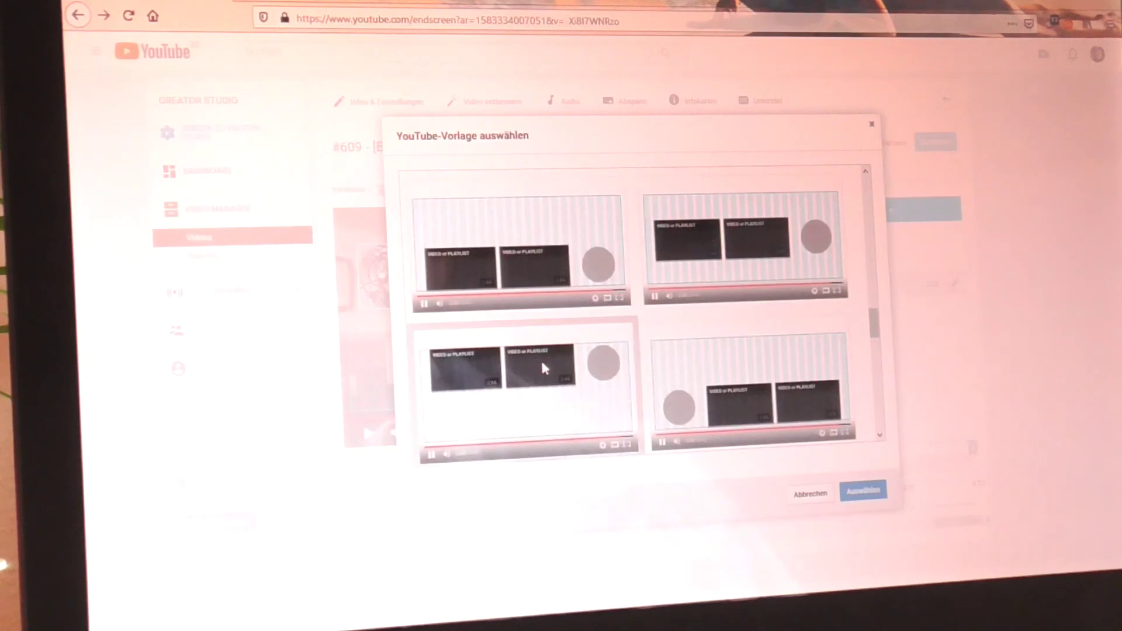
pyautogui.scroll(5, 540, 367)
pyautogui.scroll(3, 539, 334)
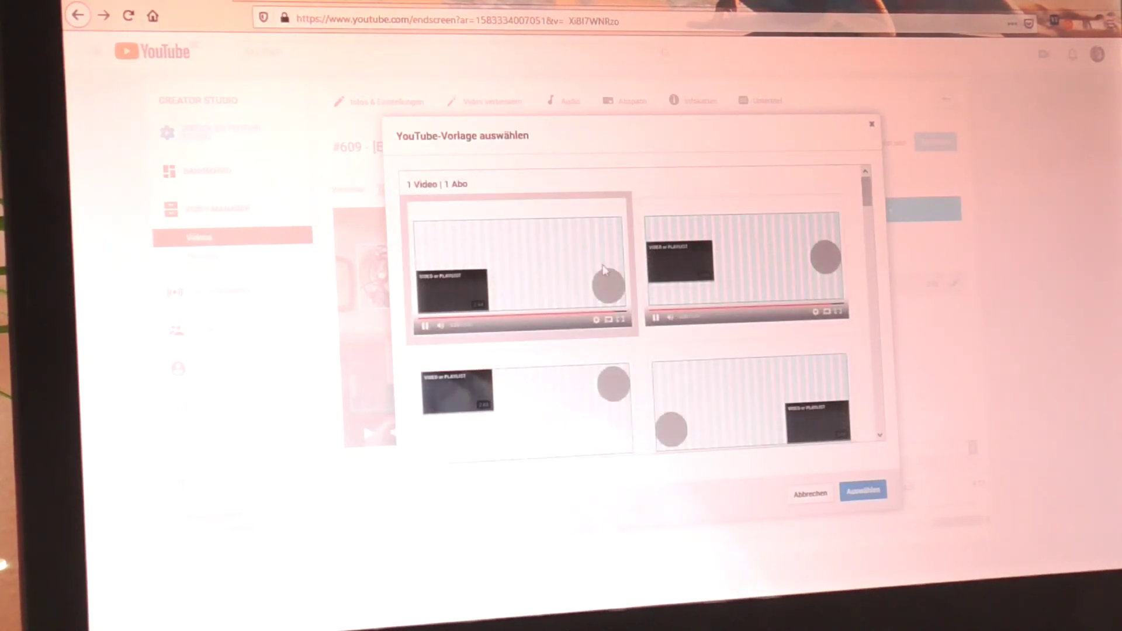
pyautogui.click(563, 282)
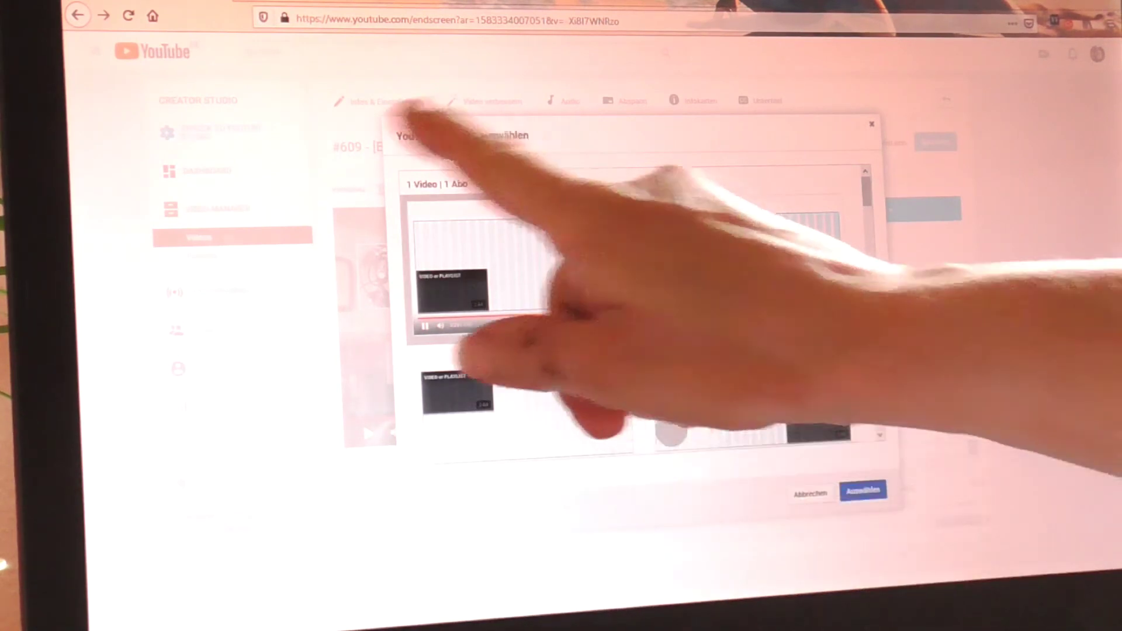
# Step: Apply the chosen template, confirm replacing the current end screen, and nudge the video element
pyautogui.click(862, 494)
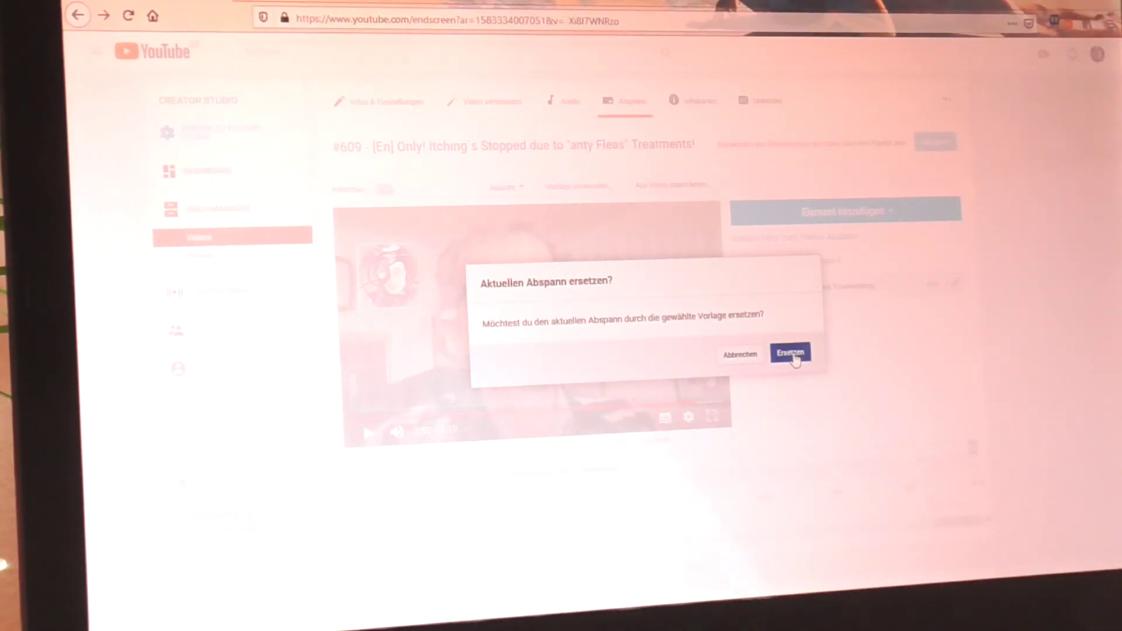
pyautogui.click(795, 357)
pyautogui.moveTo(381, 377); pyautogui.dragTo(432, 302)
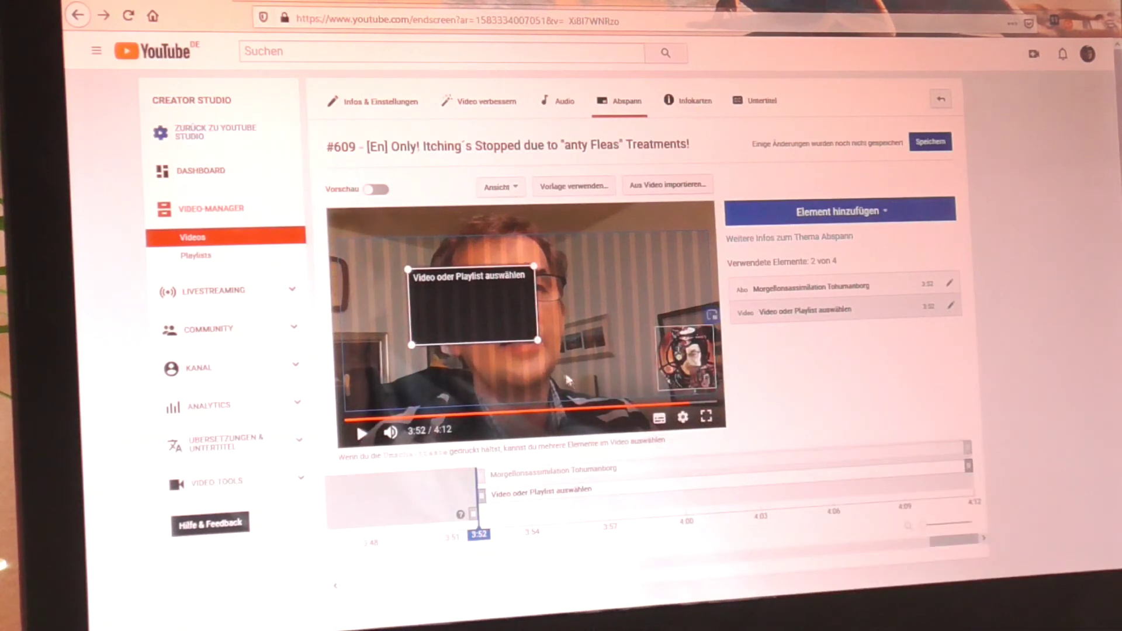
# Step: Enlarge the 'Video oder Playlist auswählen' box and drag it to the frame's lower left
pyautogui.moveTo(539, 341); pyautogui.dragTo(602, 390)
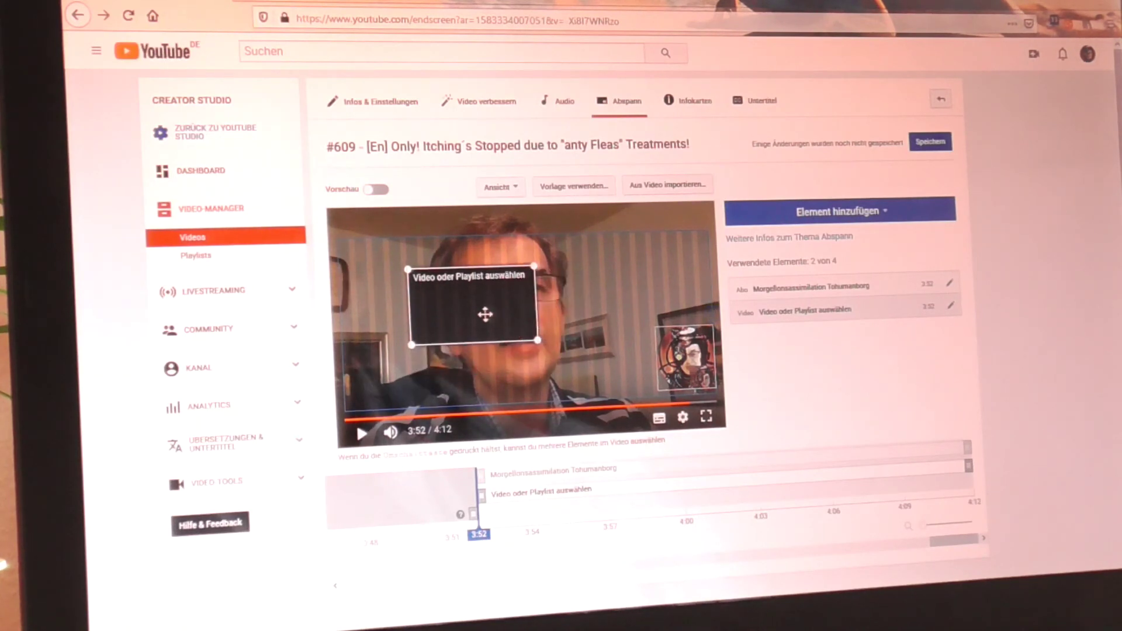
pyautogui.moveTo(518, 329)
pyautogui.mouseDown()
pyautogui.moveTo(456, 369)
pyautogui.moveTo(424, 368)
pyautogui.mouseUp()
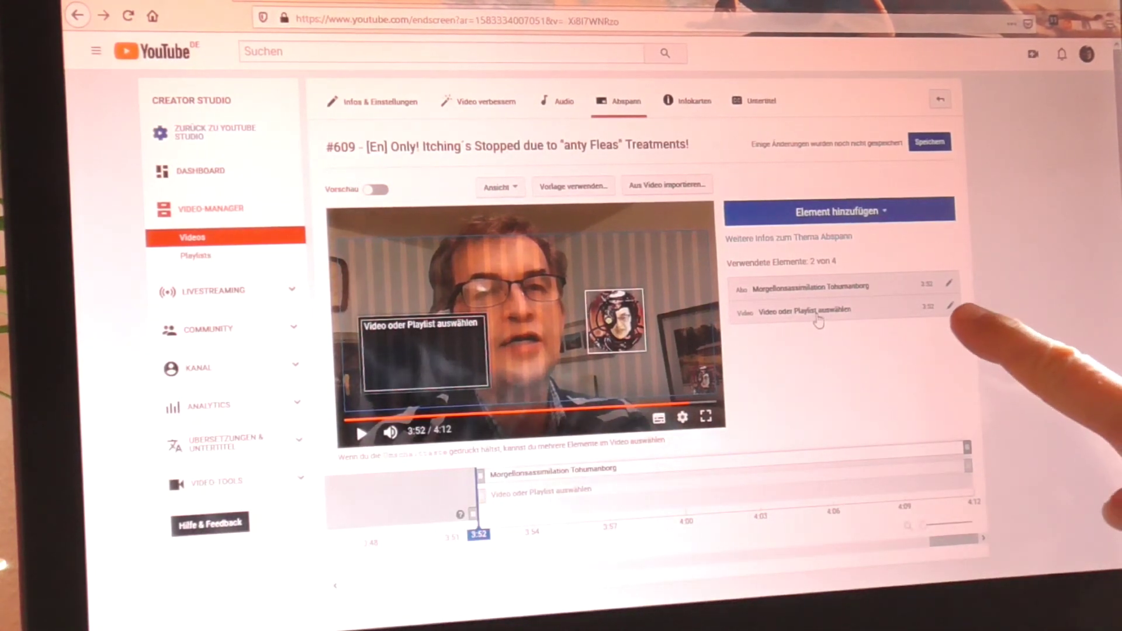
# Step: Open the video-or-playlist element's settings and switch to the channel's Playlists list
pyautogui.click(950, 309)
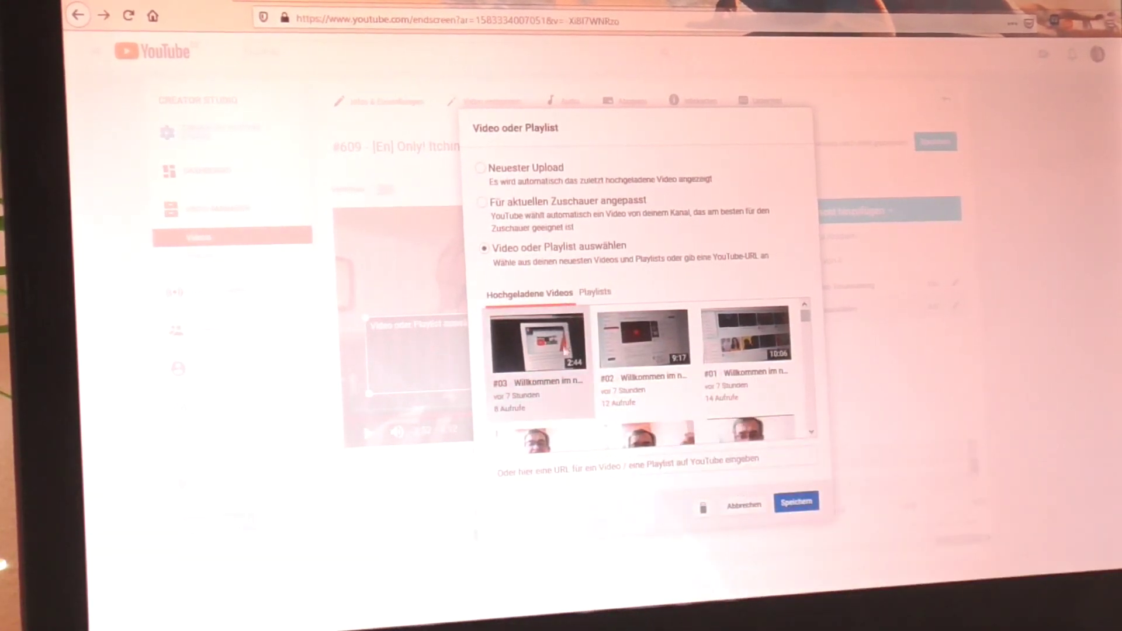
pyautogui.scroll(-3, 567, 355)
pyautogui.scroll(-1, 568, 356)
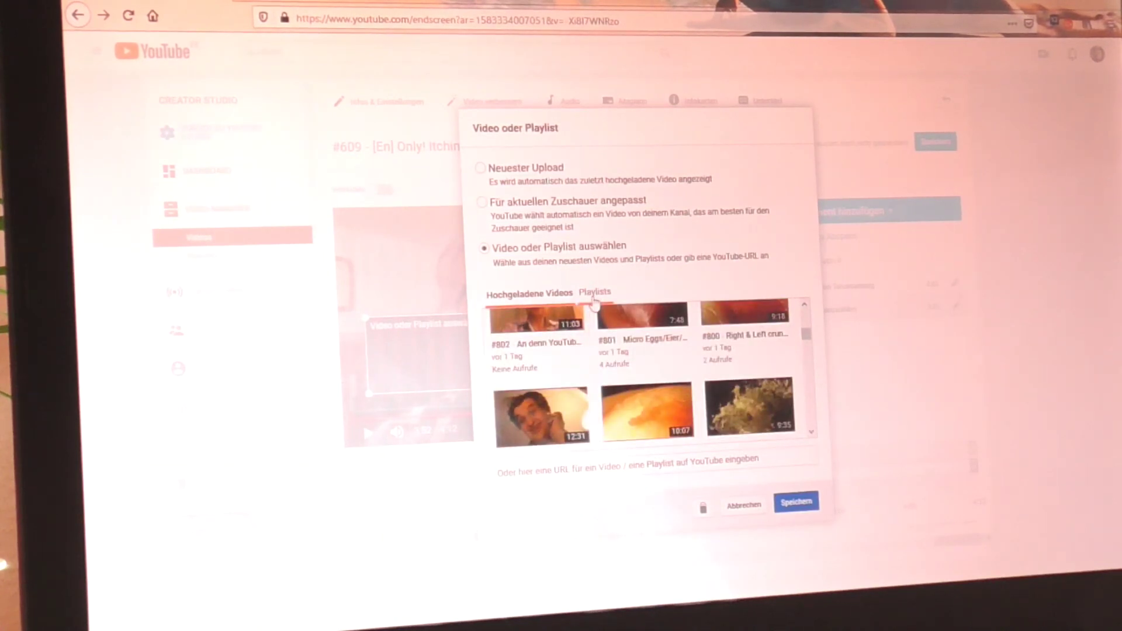
pyautogui.click(595, 298)
pyautogui.scroll(-2, 677, 413)
pyautogui.scroll(-2, 678, 412)
pyautogui.scroll(-1, 678, 412)
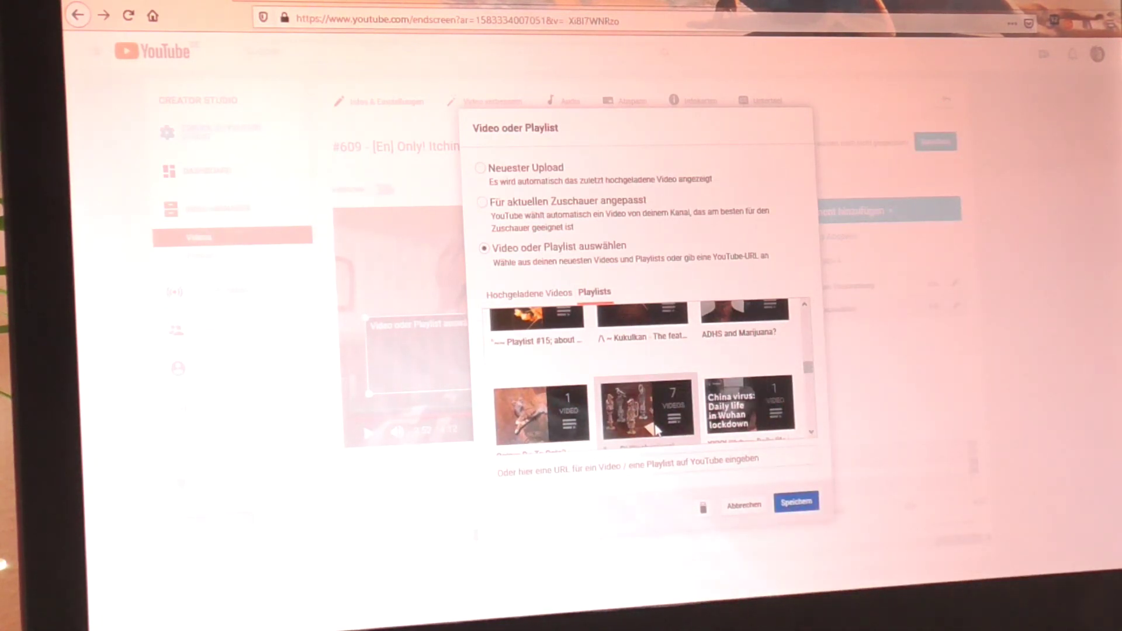
pyautogui.scroll(-3, 666, 429)
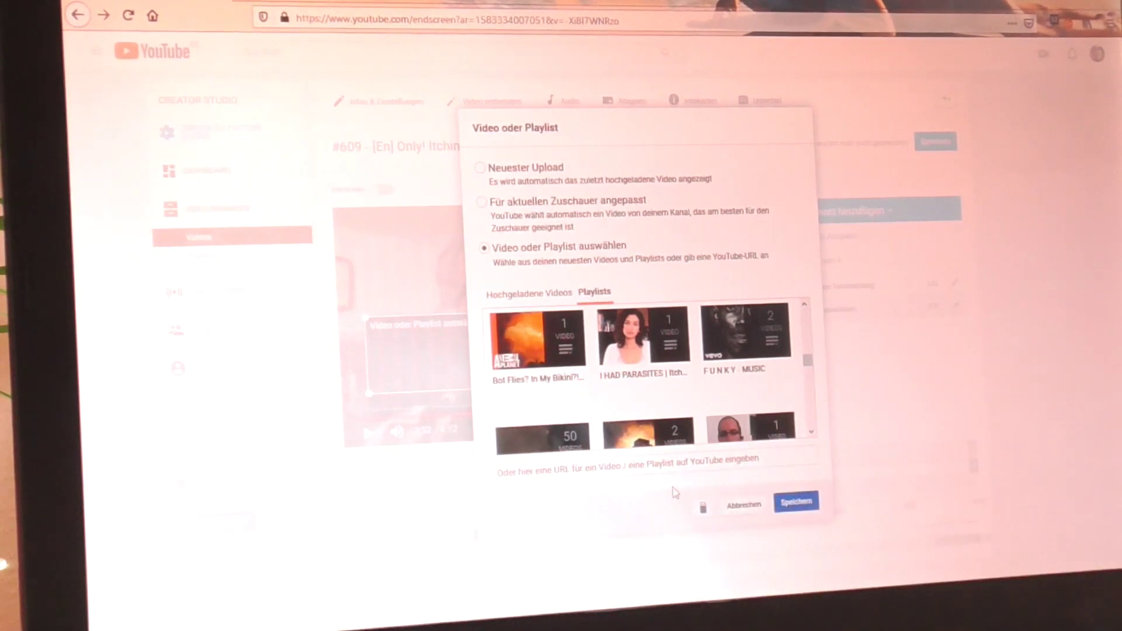
# Step: Paste the playlist URL into the element's URL field with the context menu's Einfügen
pyautogui.rightClick(577, 469)
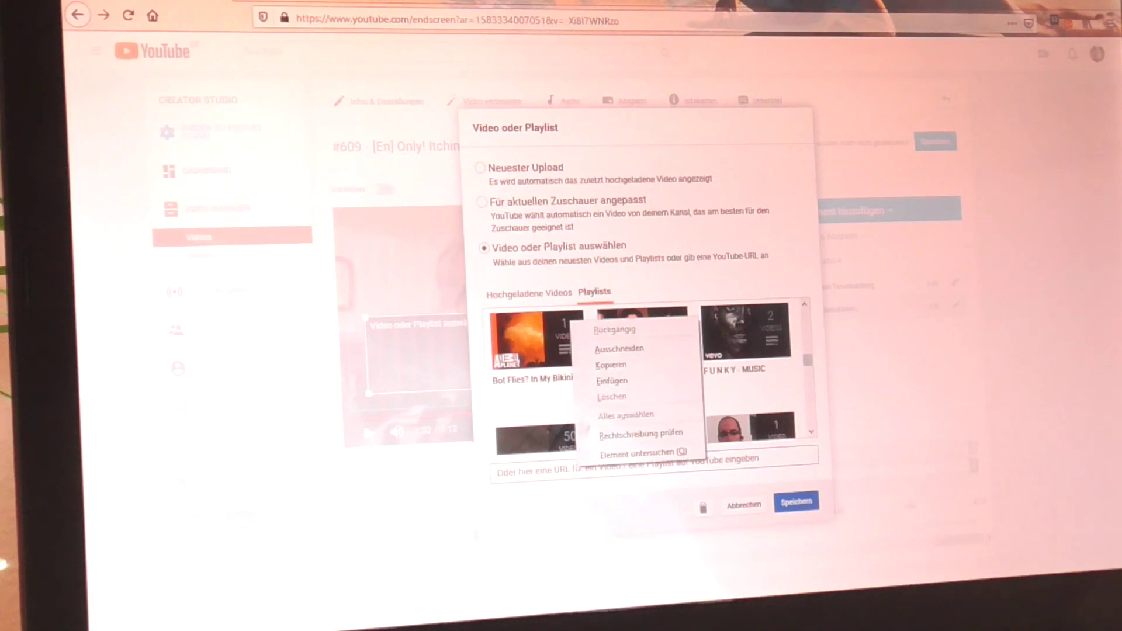
pyautogui.click(610, 380)
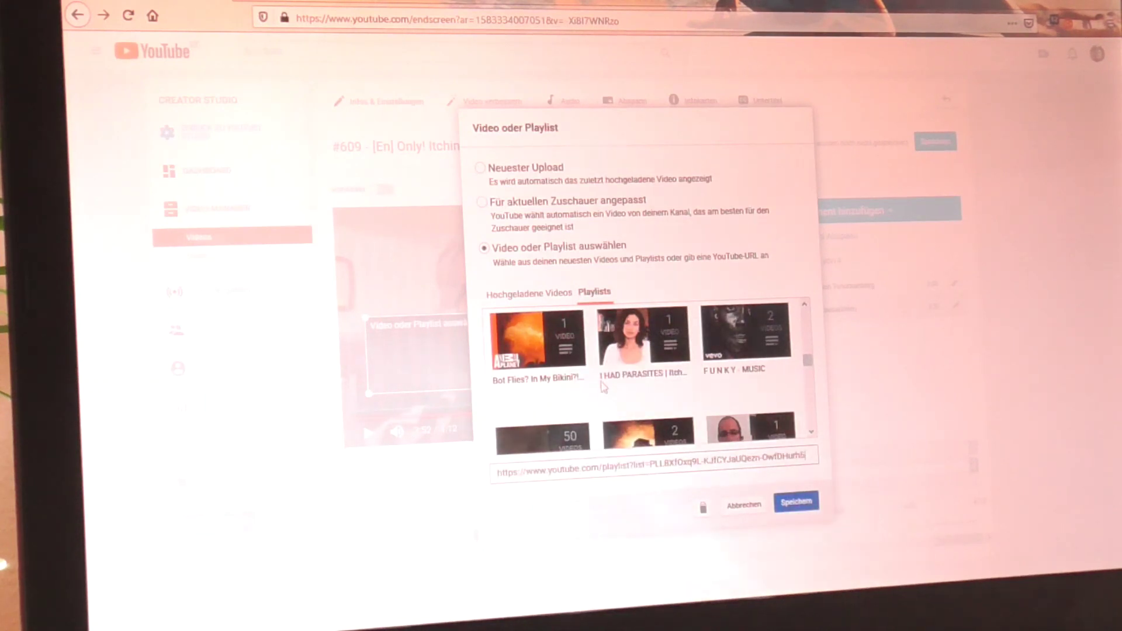